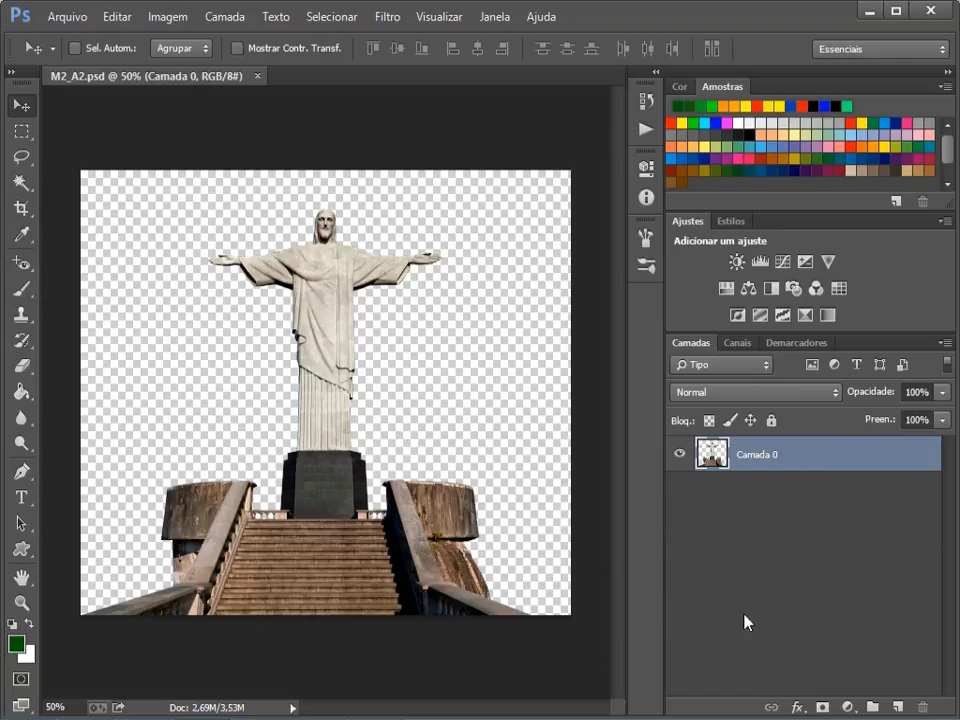
Add an empty layer, Camada 1, above the statue layer Camada 0.
{"action": "left_click", "coordinate": [899, 707]}
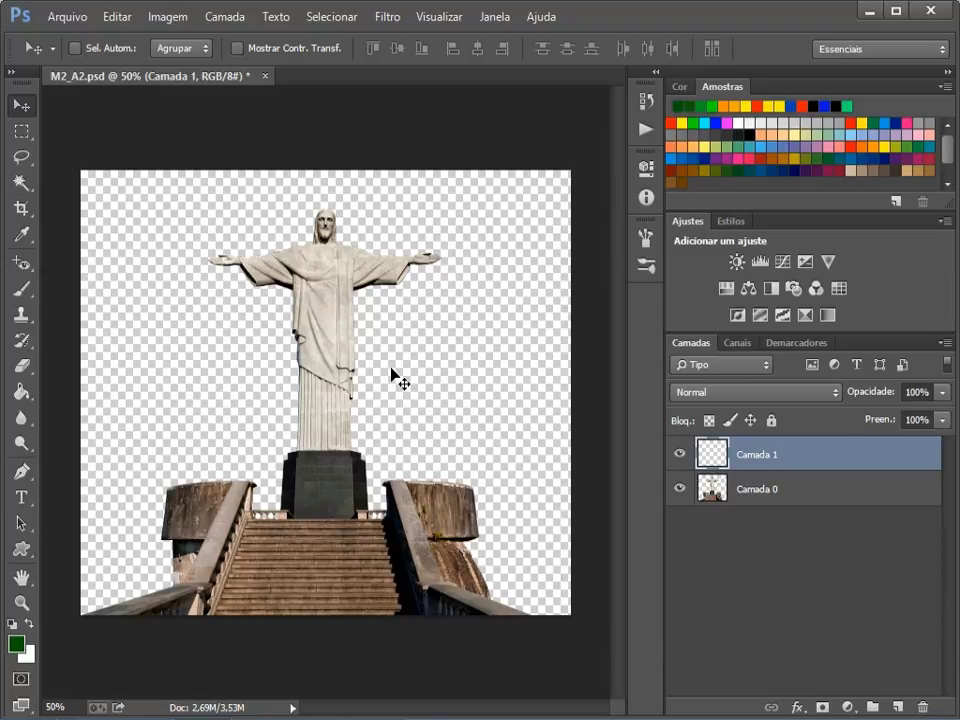
Add a Cor sólida solid-colour fill layer, leaving its colour picker open.
{"action": "left_click", "coordinate": [850, 709]}
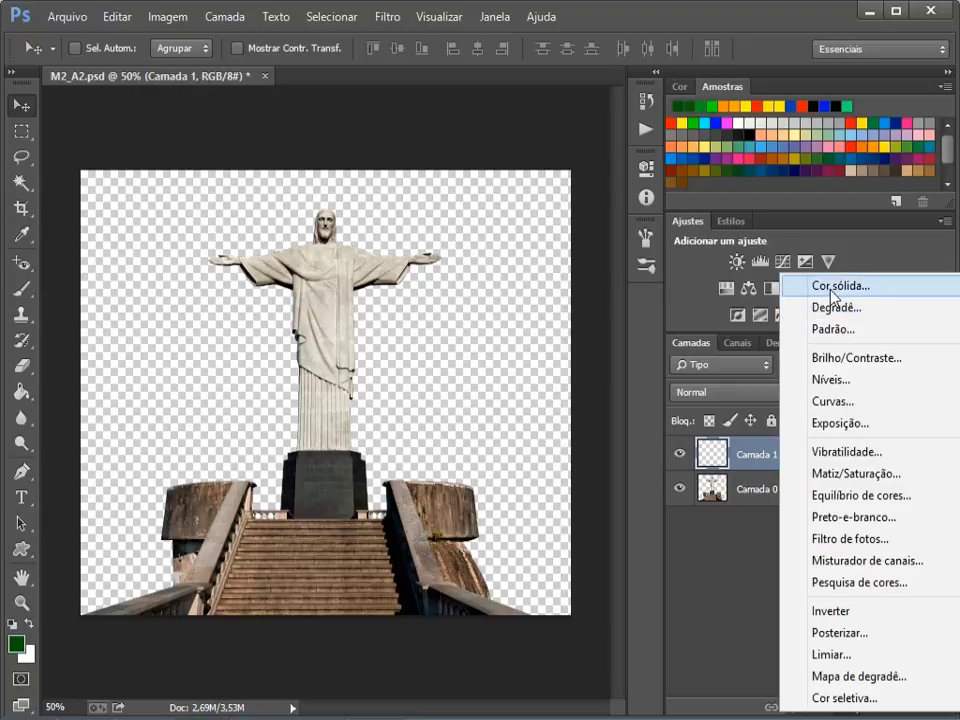
{"action": "left_click", "coordinate": [889, 296]}
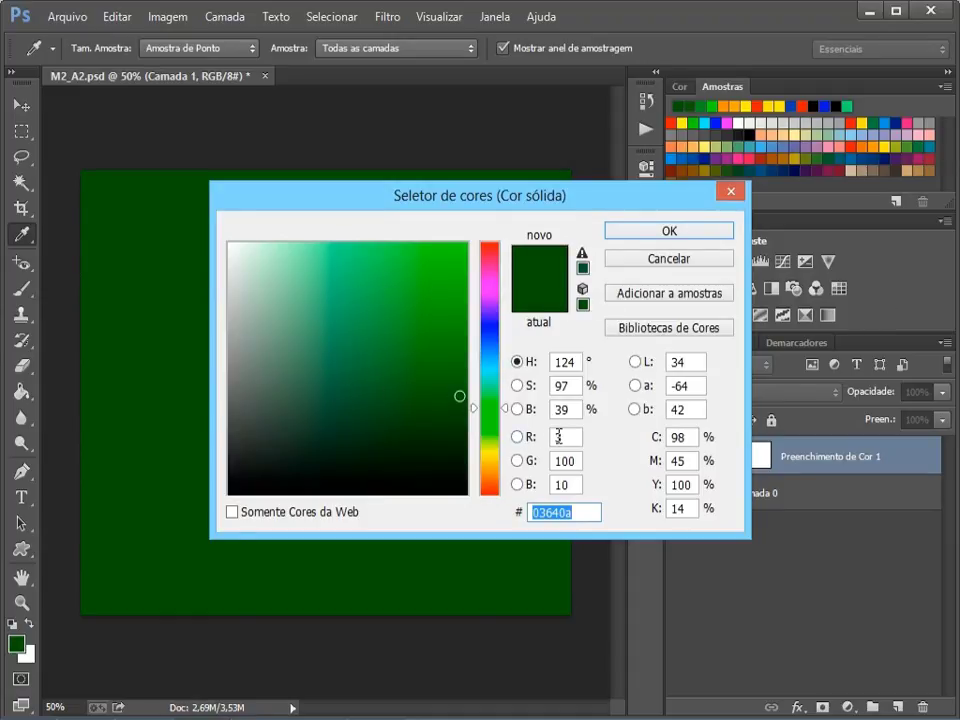
Change the Preenchimento de Cor 1 fill colour from green to a bright blue.
{"action": "left_click_drag", "start_coordinate": [501, 386], "coordinate": [476, 358]}
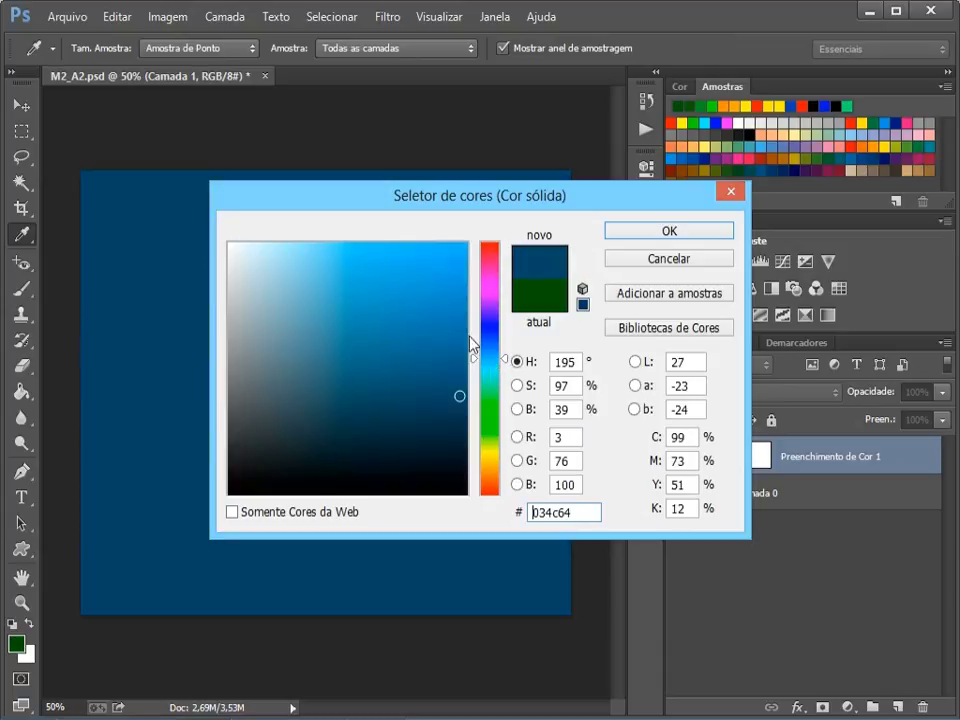
{"action": "left_click", "coordinate": [440, 253]}
{"action": "left_click", "coordinate": [649, 232]}
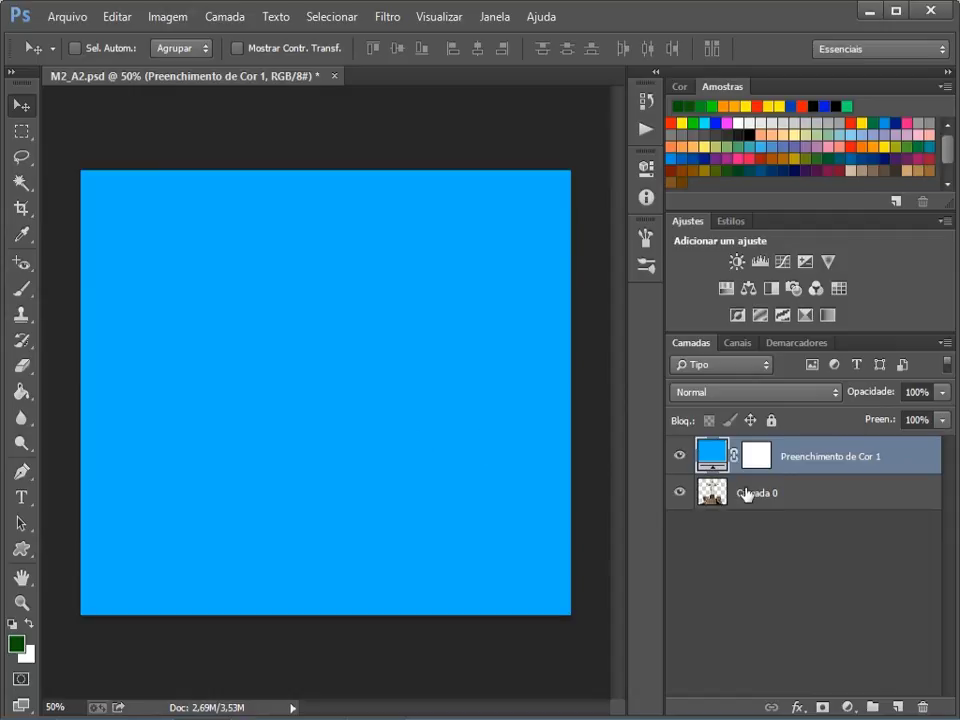
Move Camada 0 above the blue fill layer, then select Preenchimento de Cor 1.
{"action": "left_click_drag", "start_coordinate": [754, 495], "coordinate": [762, 456]}
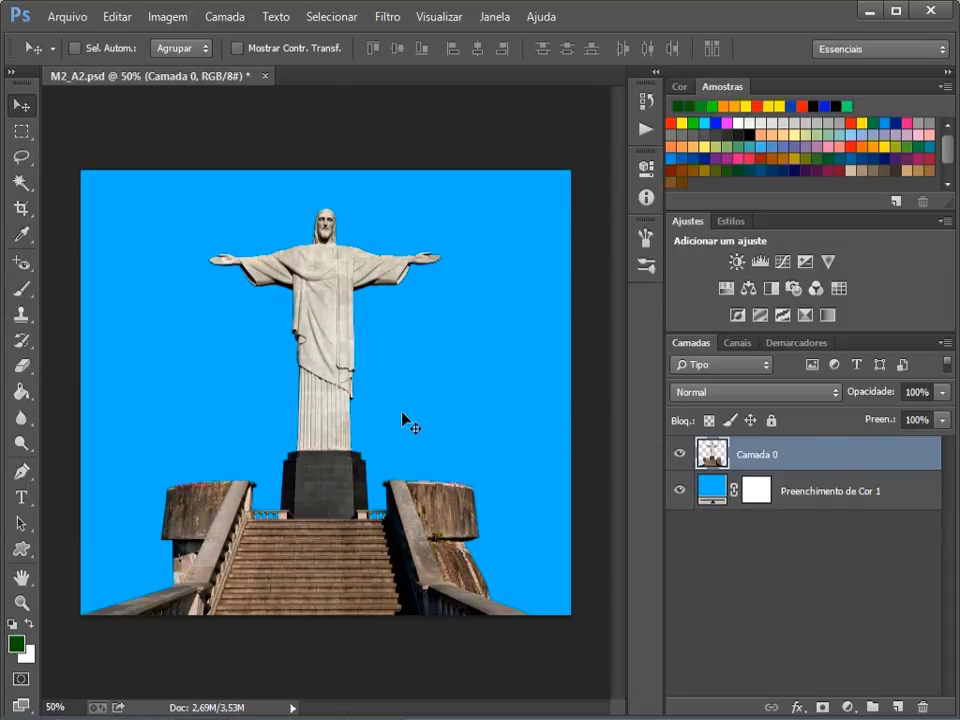
{"action": "left_click", "coordinate": [810, 503]}
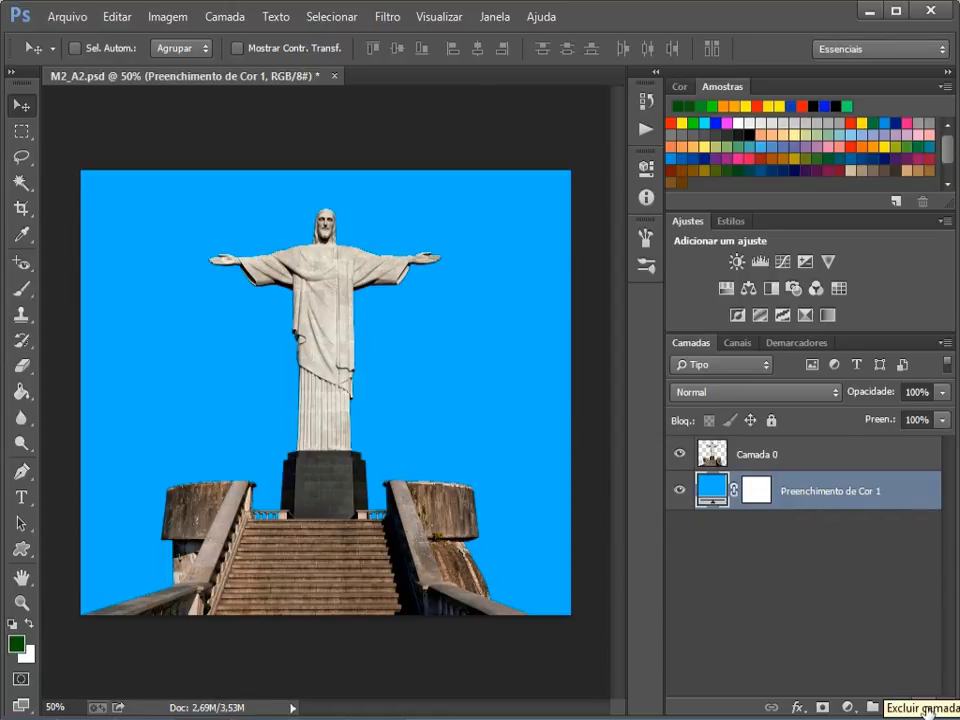
Delete the blue fill layer, then add and delete an empty Camada 1, leaving only Camada 0.
{"action": "left_click", "coordinate": [925, 709]}
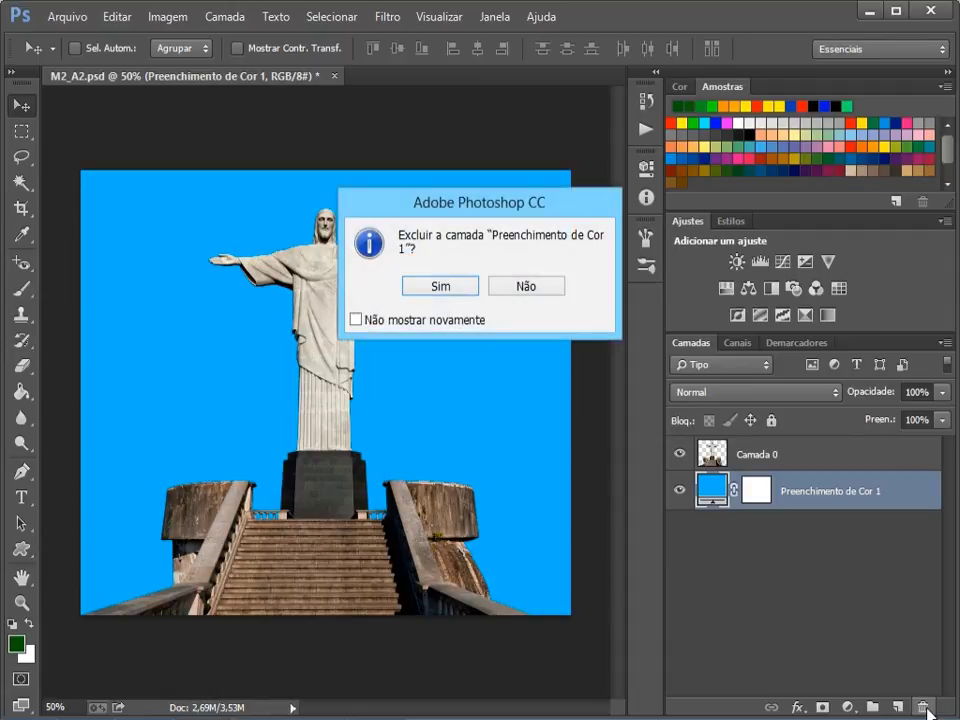
{"action": "left_click", "coordinate": [437, 284]}
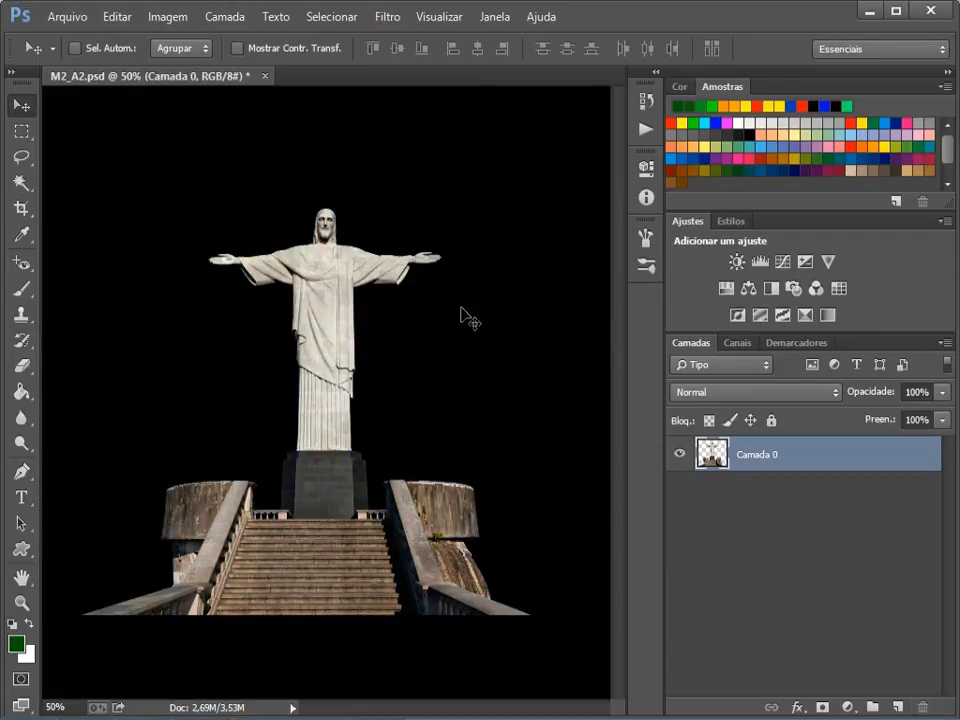
{"action": "left_click", "coordinate": [900, 707]}
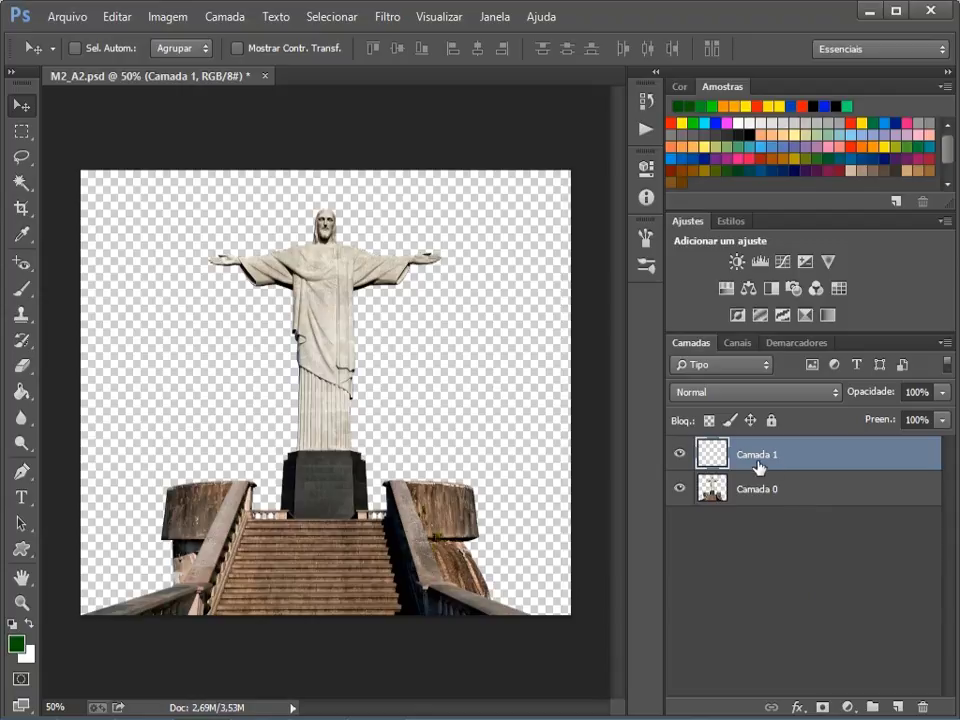
{"action": "left_click", "coordinate": [922, 707]}
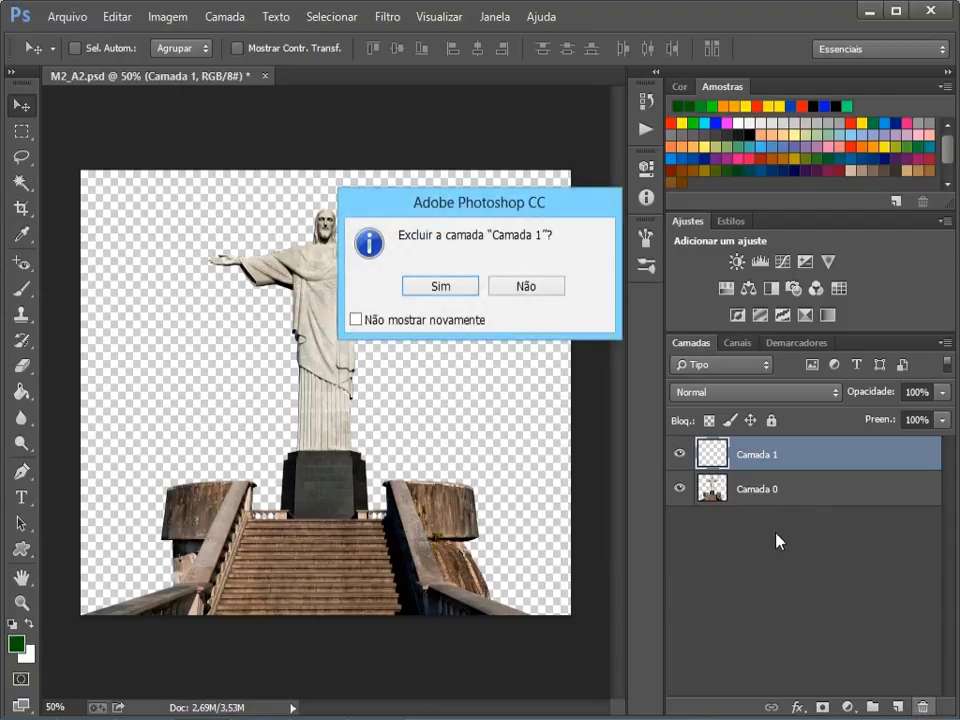
{"action": "left_click", "coordinate": [430, 285]}
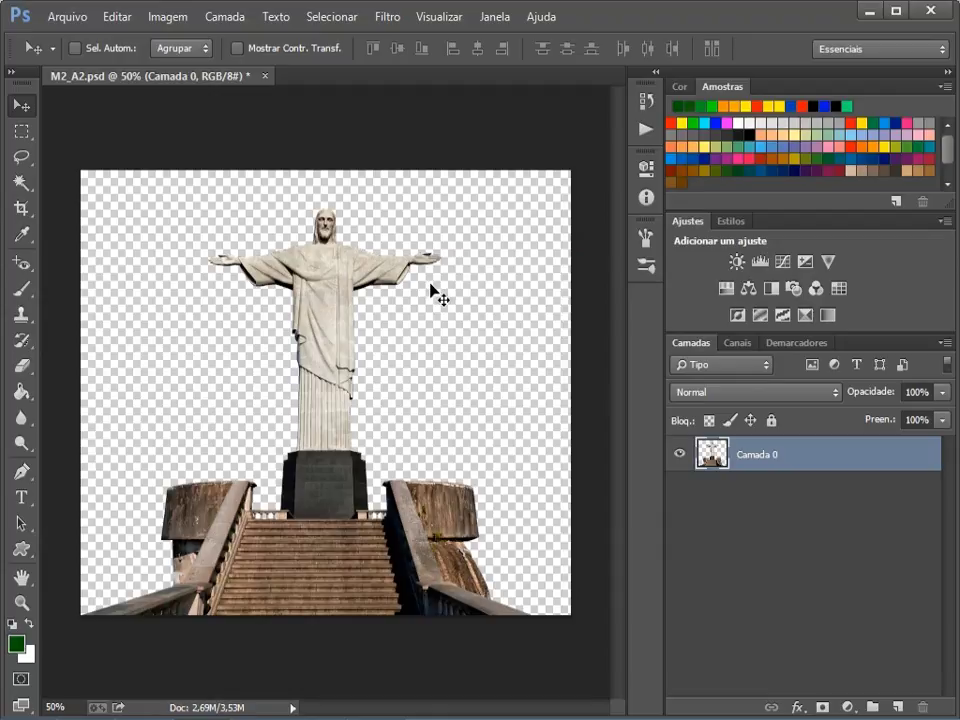